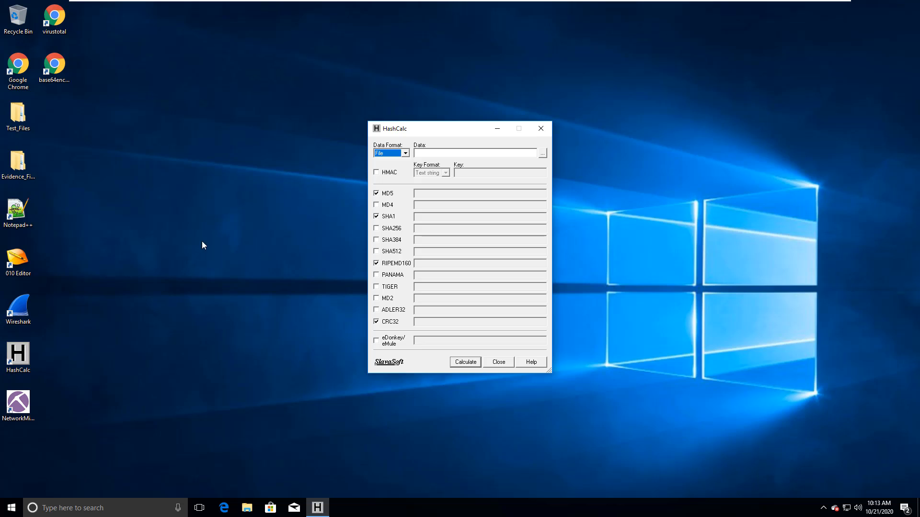
Load Test1.bmp from the inner Test_Files folder on the Desktop as the data file to hash
click(542, 153)
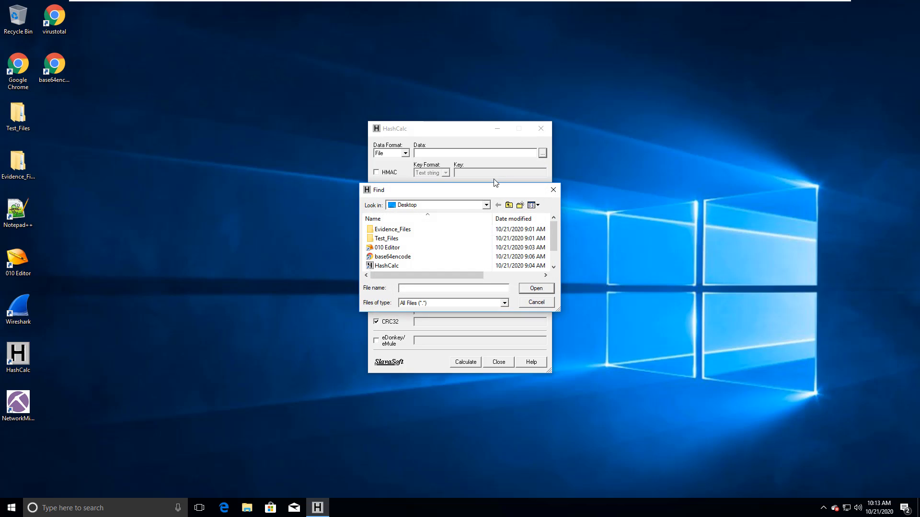
double_click(395, 239)
double_click(396, 231)
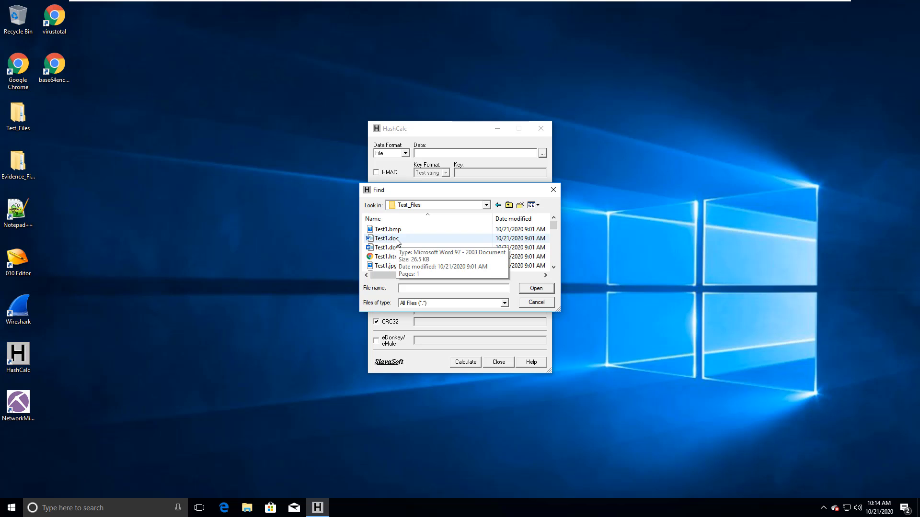
click(397, 230)
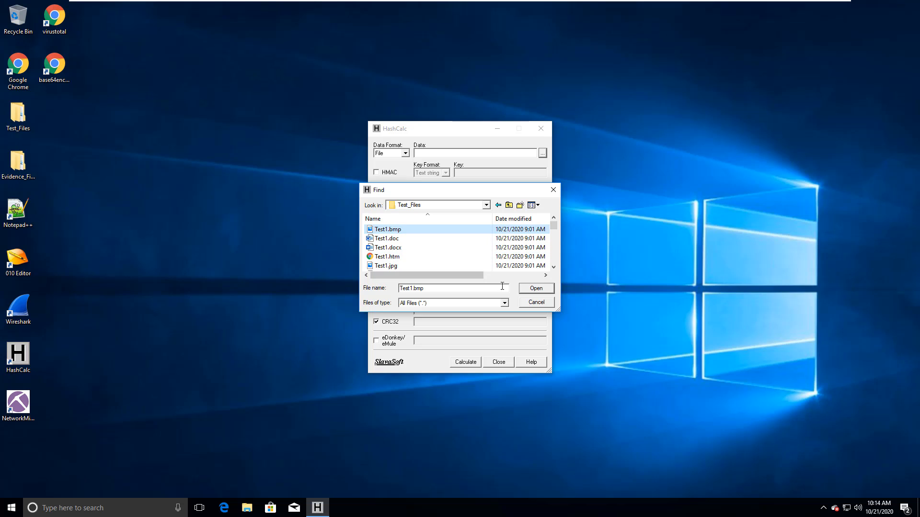
click(528, 289)
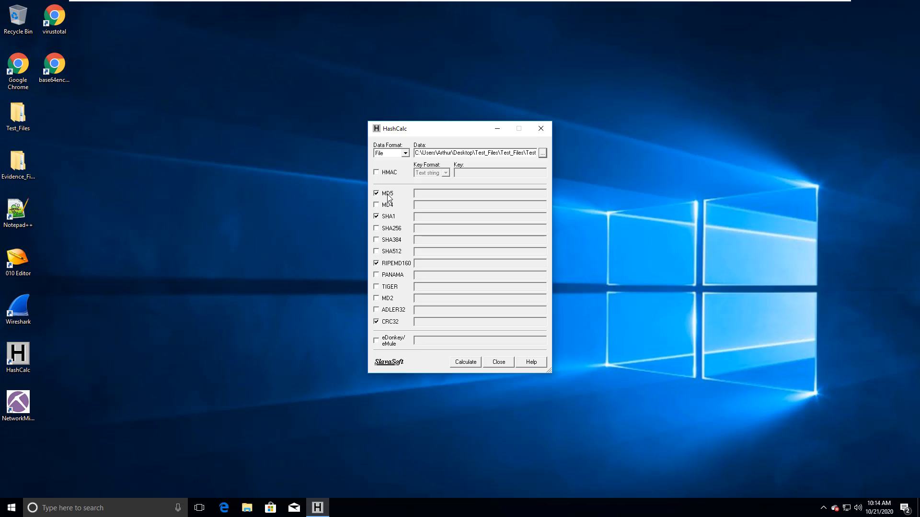
Turn off the RIPEMD160 and CRC32 algorithms and calculate the MD5 and SHA1 hashes of Test1.bmp
click(382, 264)
click(389, 322)
click(457, 363)
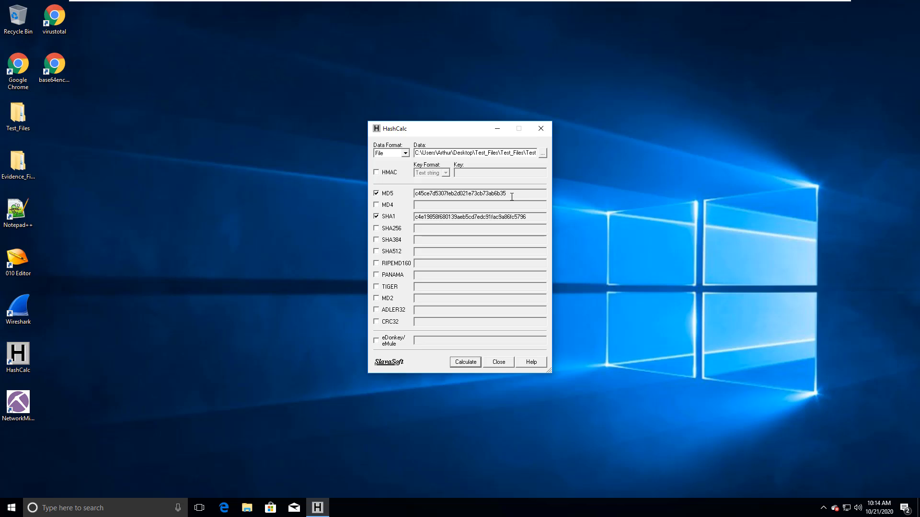
drag(512, 196, 412, 200)
drag(530, 214, 416, 220)
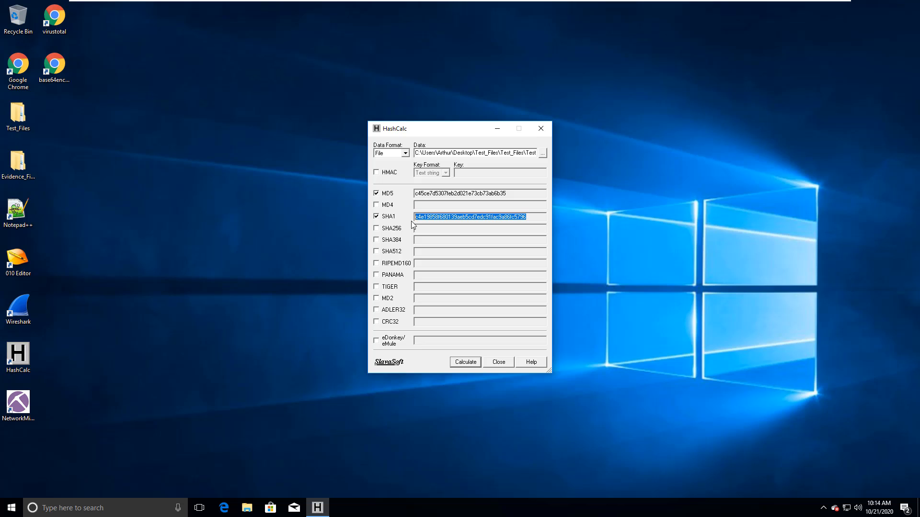
drag(491, 154, 550, 152)
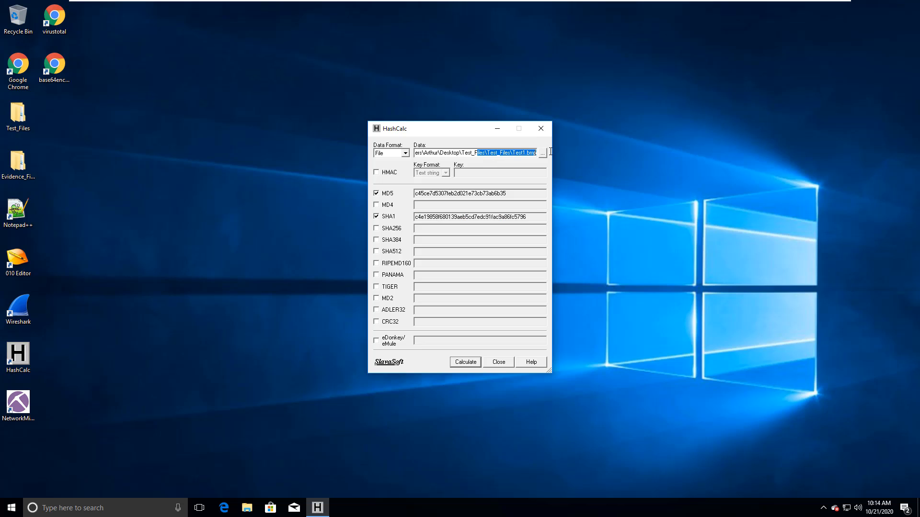
click(515, 154)
Open the Test_Files folder from the desktop in a File Explorer window, and return to HashCalc
click(50, 144)
click(21, 116)
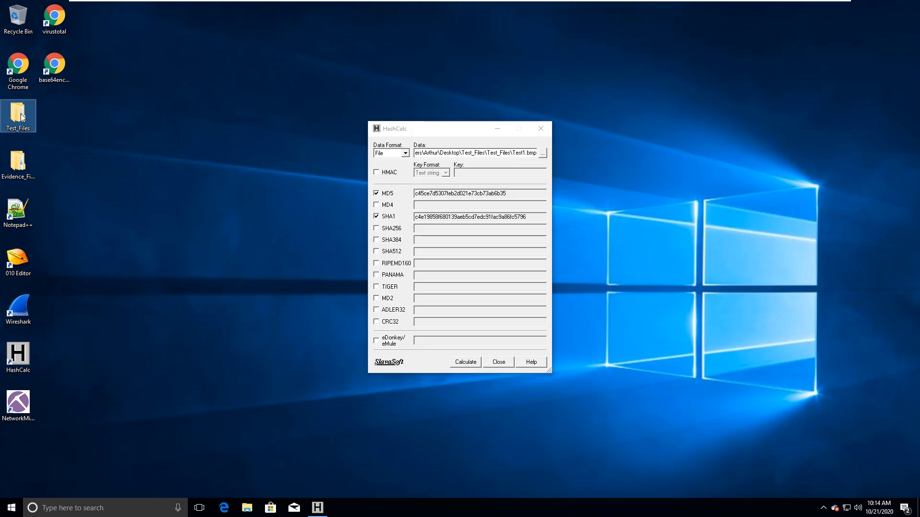
double_click(22, 117)
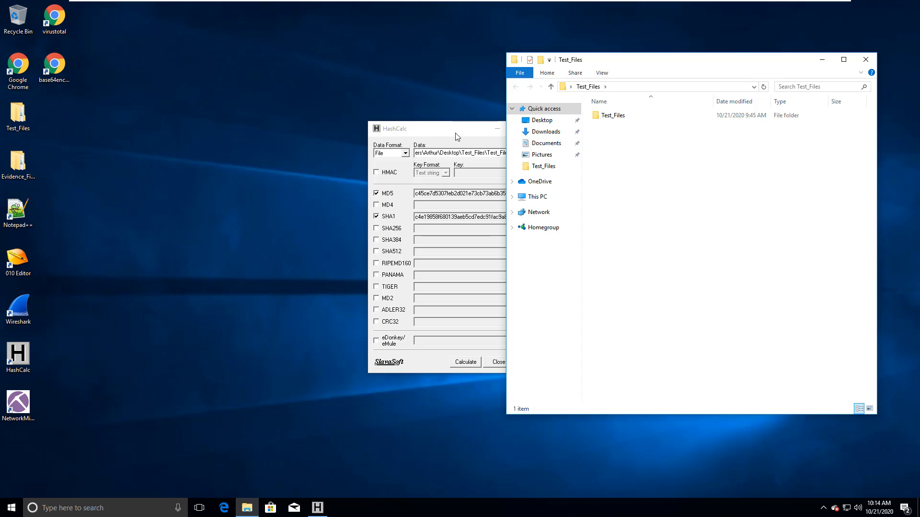
click(456, 137)
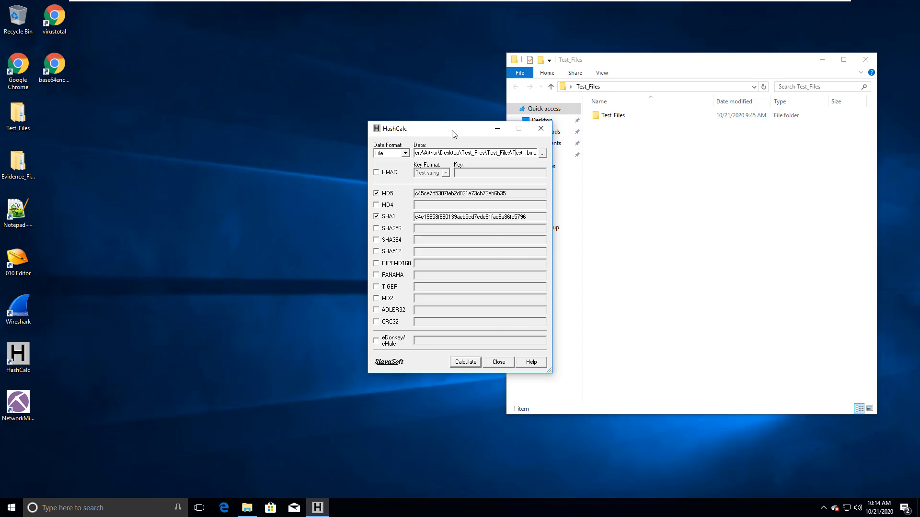
Open Notepad++ and copy the file name Test1.bmp from HashCalc's data path into its first line, without the leading backslash
double_click(19, 215)
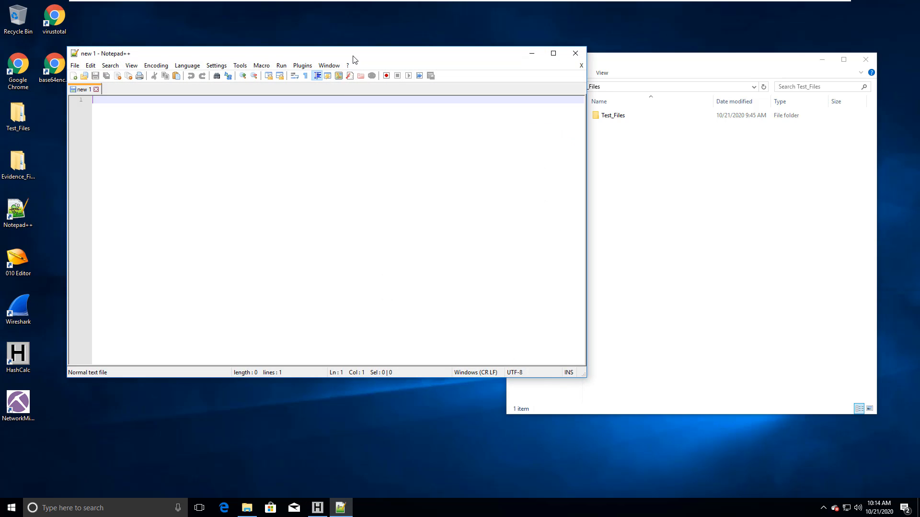
drag(353, 60, 320, 42)
click(428, 364)
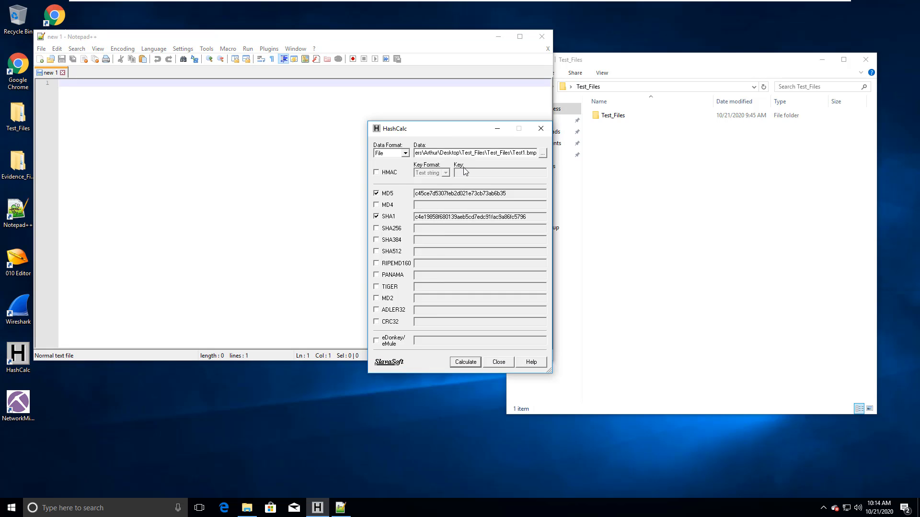
drag(511, 154, 537, 154)
key(ctrl+c)
click(134, 92)
key(ctrl+v)
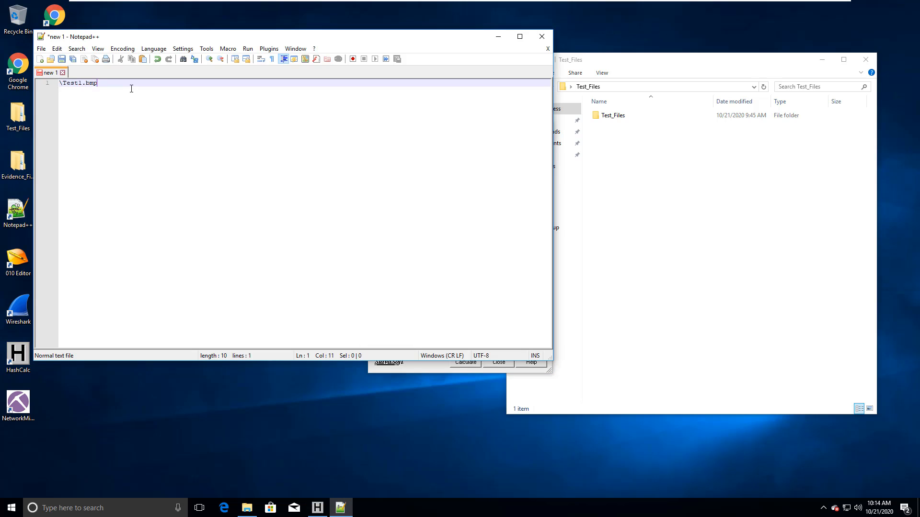
key(Home)
key(End)
Add the labels MD5 on line 3 and SHA1 on line 5 of the notes
key(Return)
key(Return)
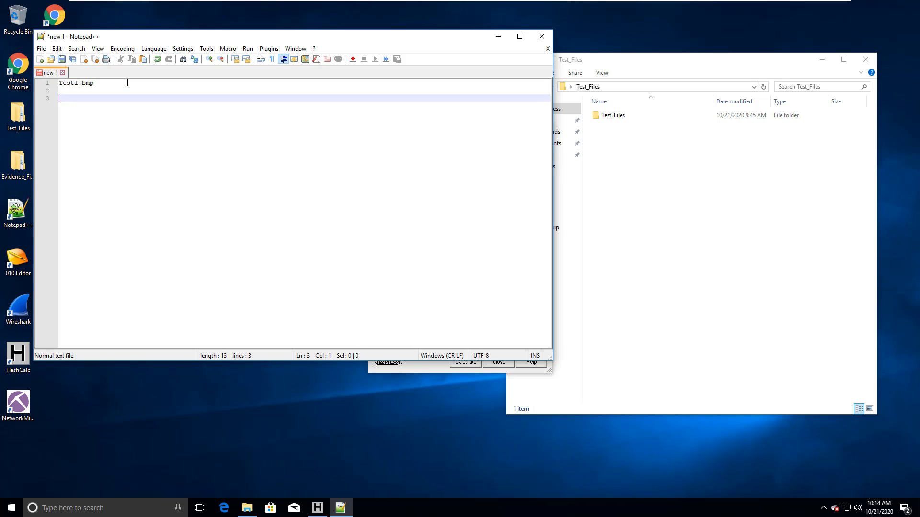
text(MD5)
key(Return)
key(Return)
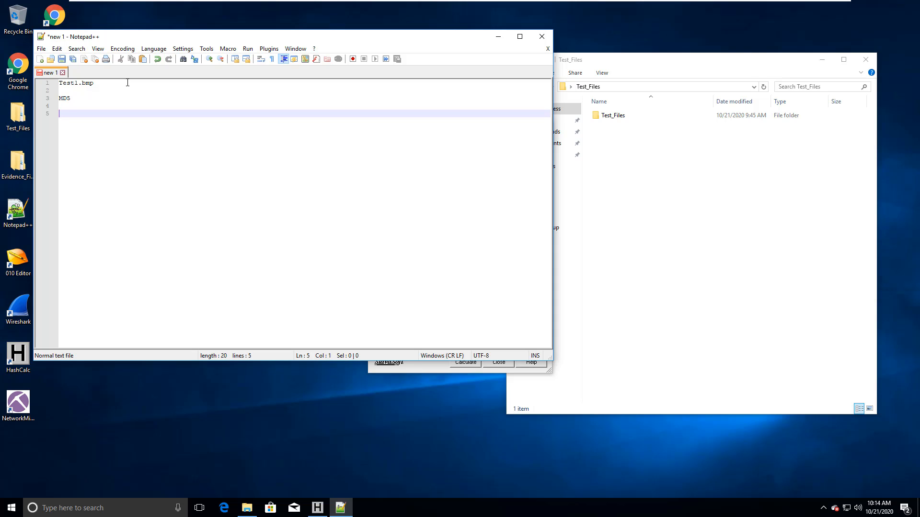
text(SHA1)
Copy the MD5 hash from HashCalc and paste it, indented by one tab, on the line below the MD5 label
click(418, 378)
drag(526, 193, 380, 198)
key(ctrl+c)
click(89, 105)
key(Tab)
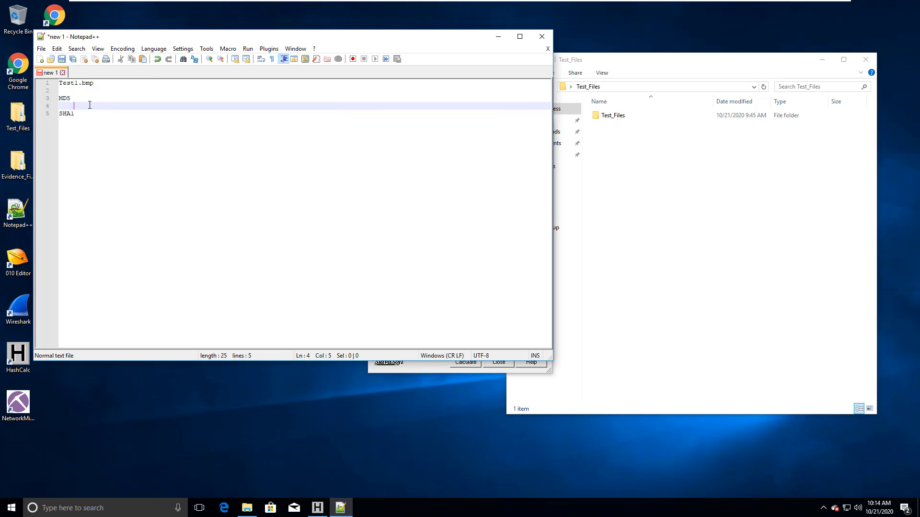
key(ctrl+v)
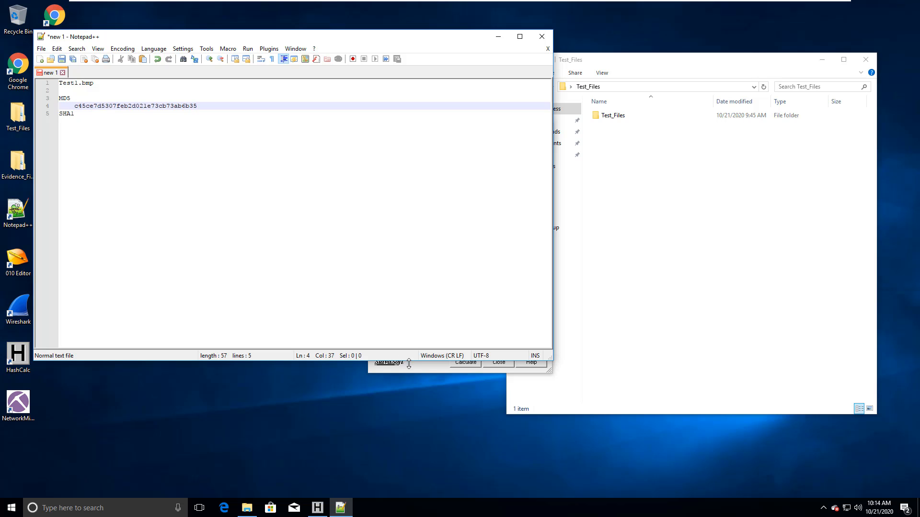
Copy the SHA1 hash from HashCalc and paste it, indented by one tab, on a new line below the SHA1 label
click(435, 370)
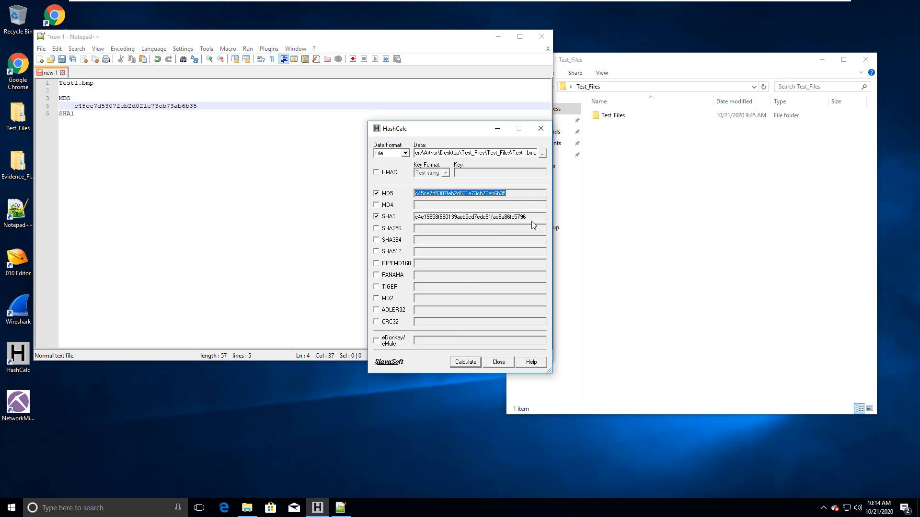
drag(526, 216, 414, 217)
key(ctrl+c)
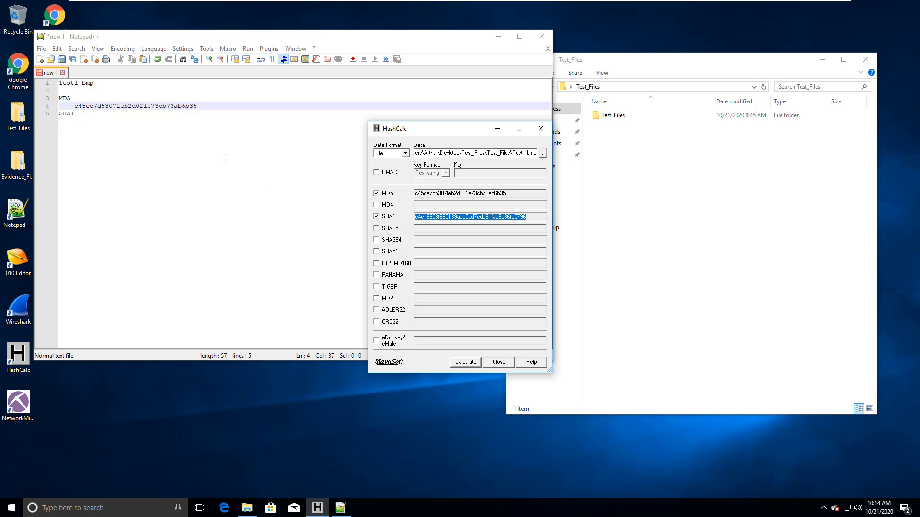
click(89, 134)
key(Return)
key(Tab)
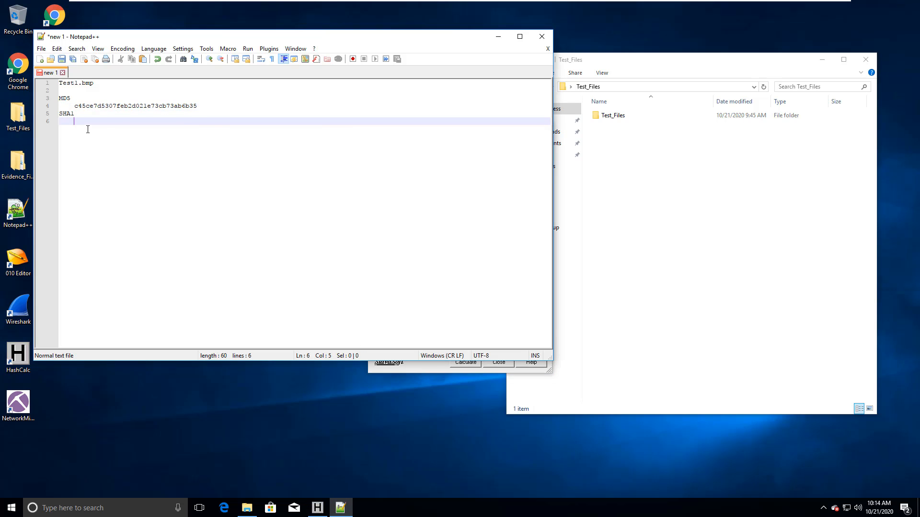
key(ctrl+v)
Open the inner Test_Files folder in File Explorer, view the Test1.bmp image, and close the viewer
click(677, 222)
click(630, 122)
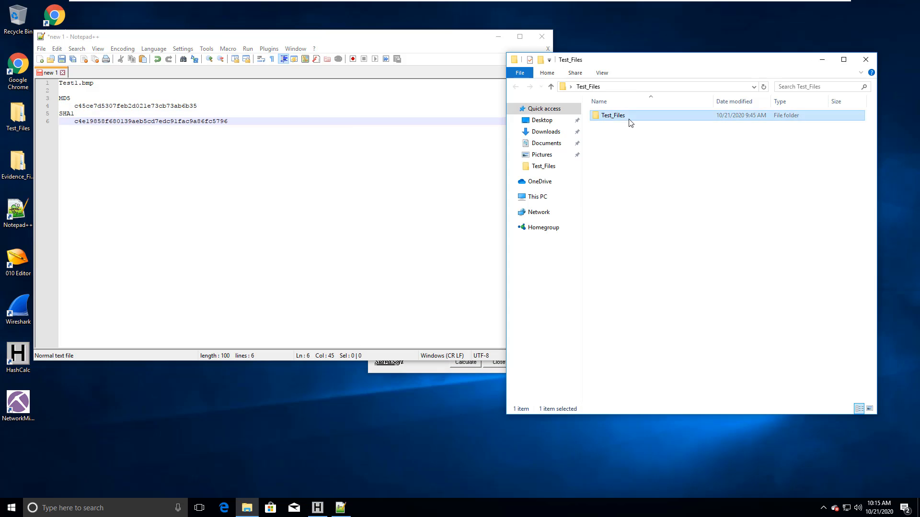
double_click(629, 119)
double_click(616, 116)
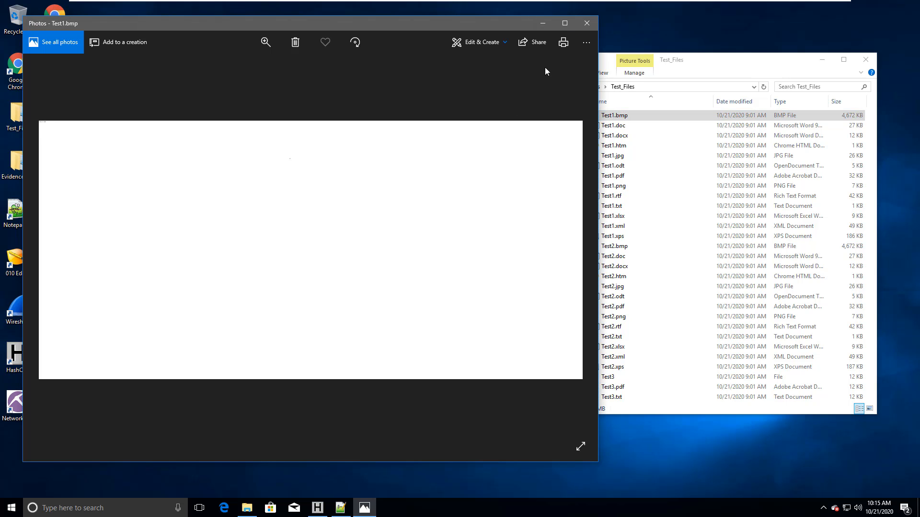
click(586, 23)
right_click(616, 119)
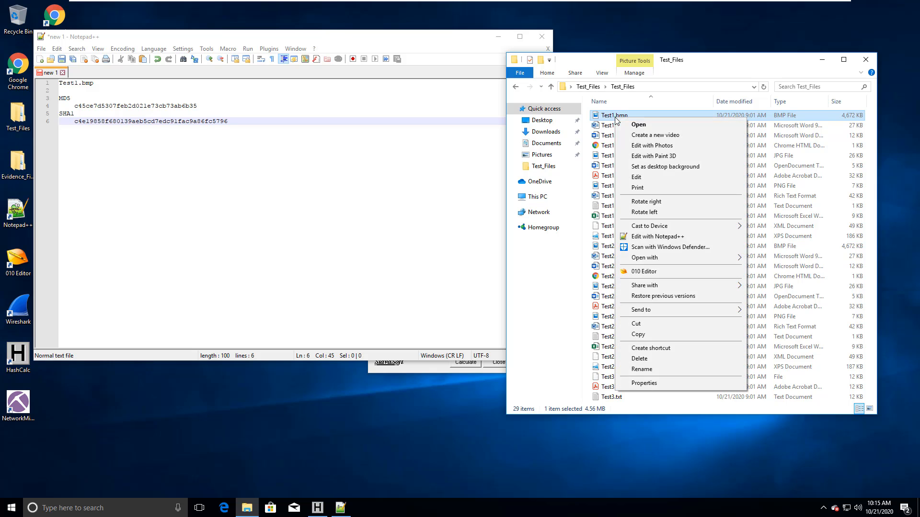
click(632, 146)
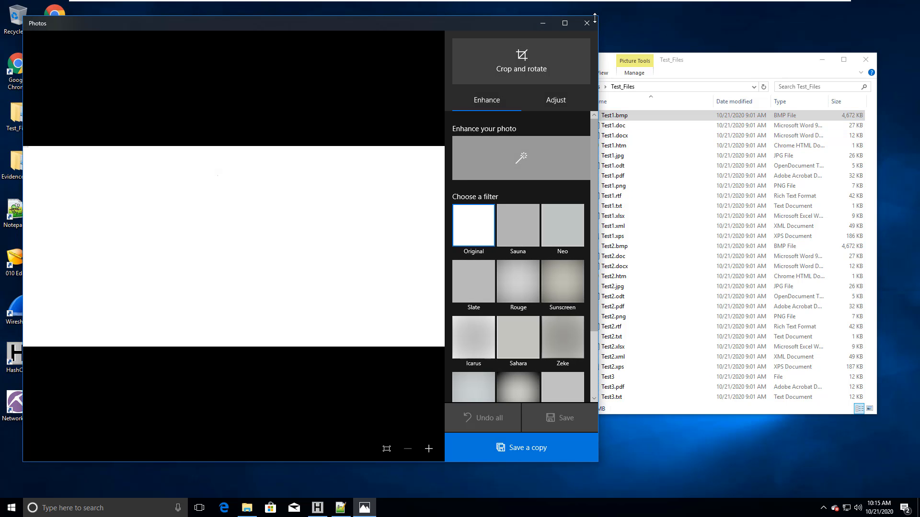
click(586, 23)
Open Test1.bmp for editing in Paint and brush a short black horizontal line in the upper part of the image
right_click(617, 116)
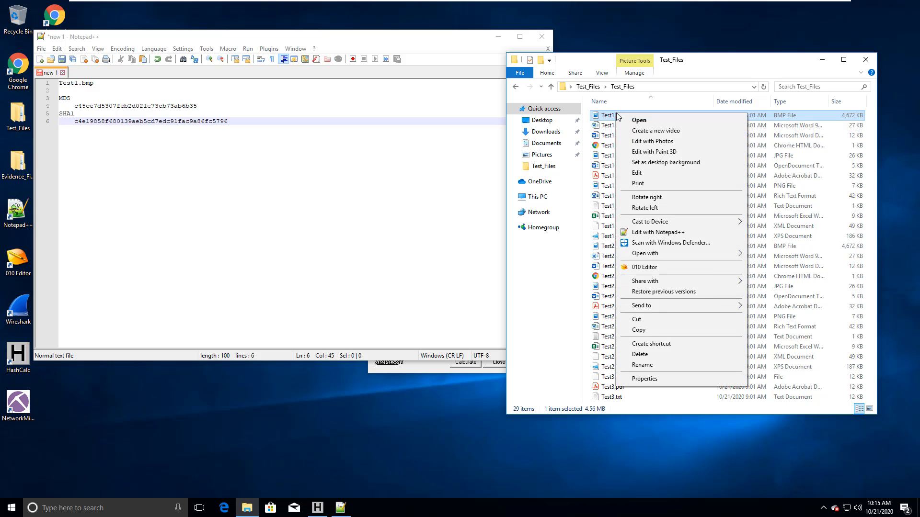
click(657, 174)
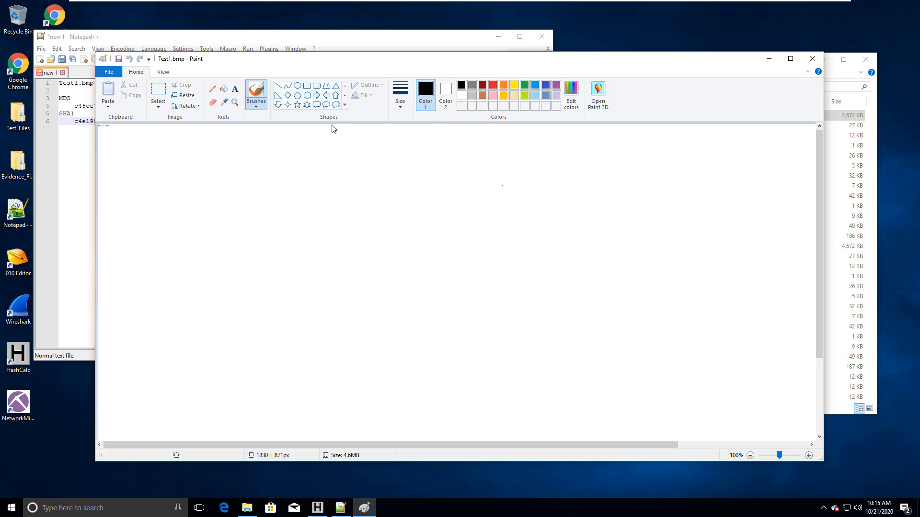
drag(306, 179, 333, 179)
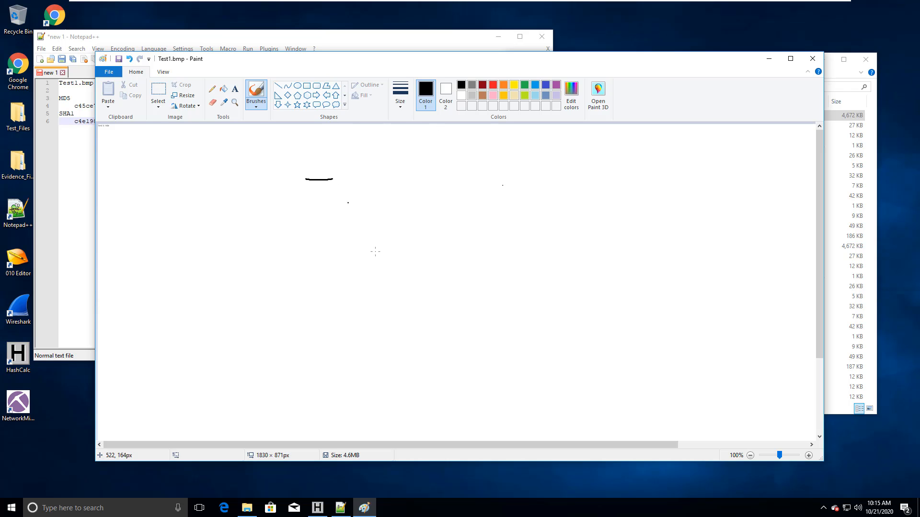
click(813, 60)
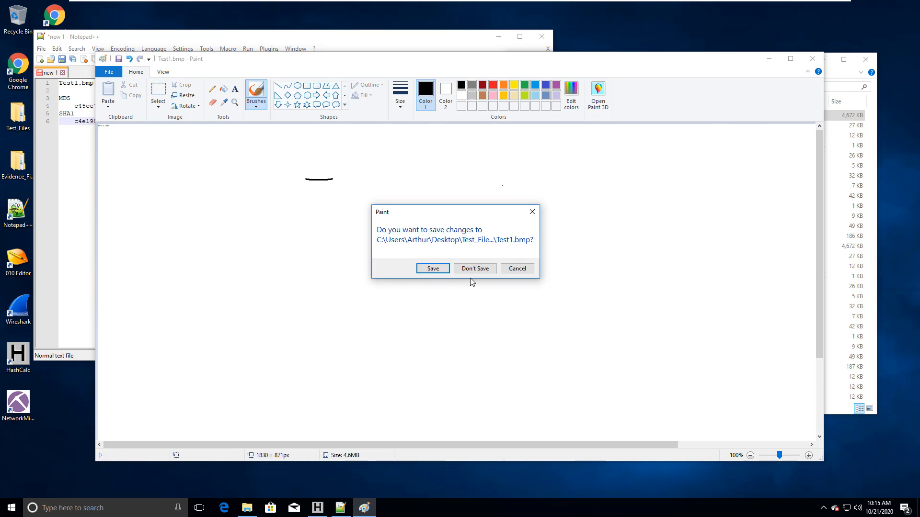
click(512, 268)
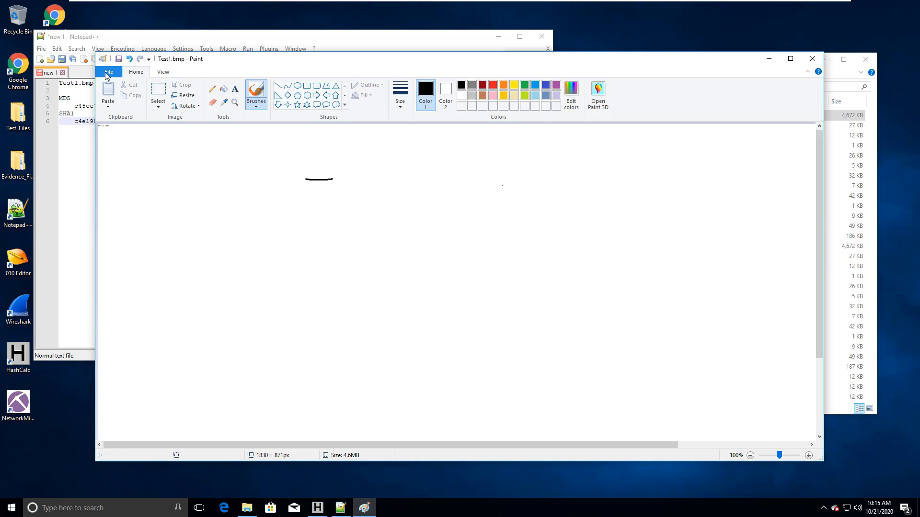
Save the edited image to the Desktop as Test1a.bmp in 24-bit Bitmap format, and close Paint
click(109, 72)
mouse_move(126, 157)
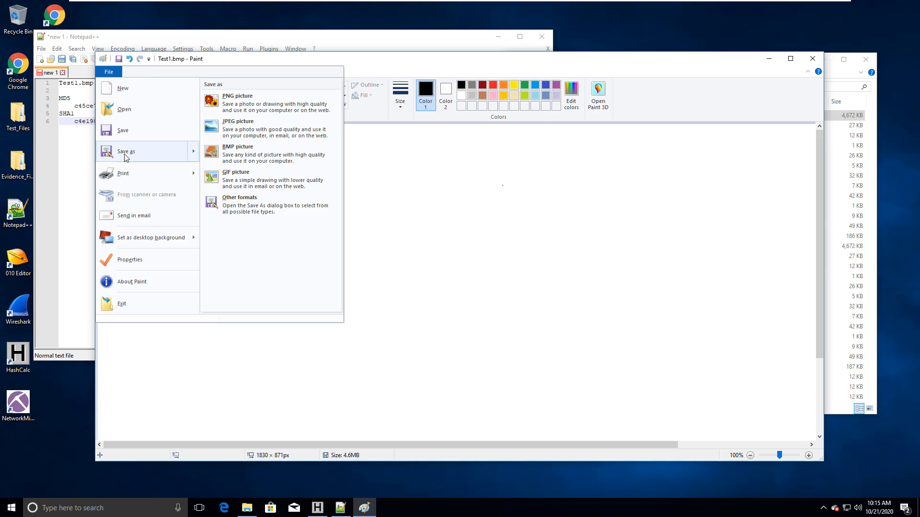
click(126, 158)
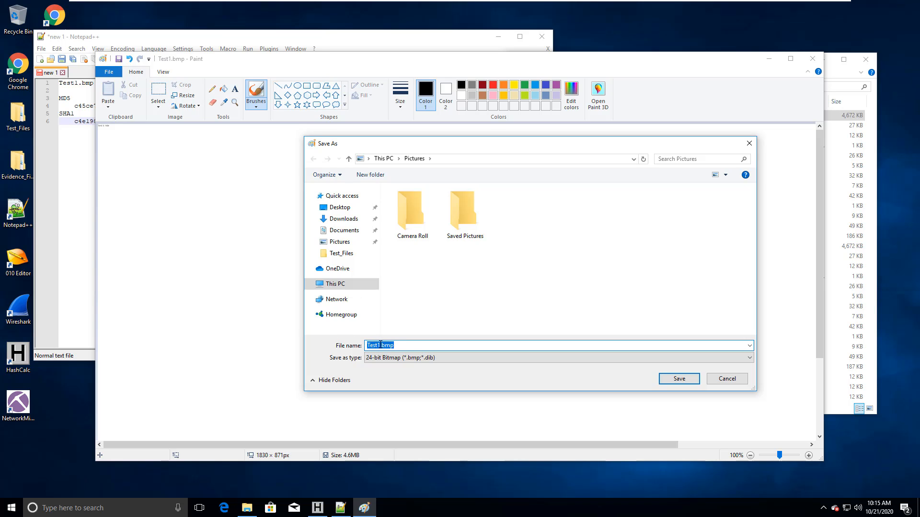
click(379, 345)
text(a)
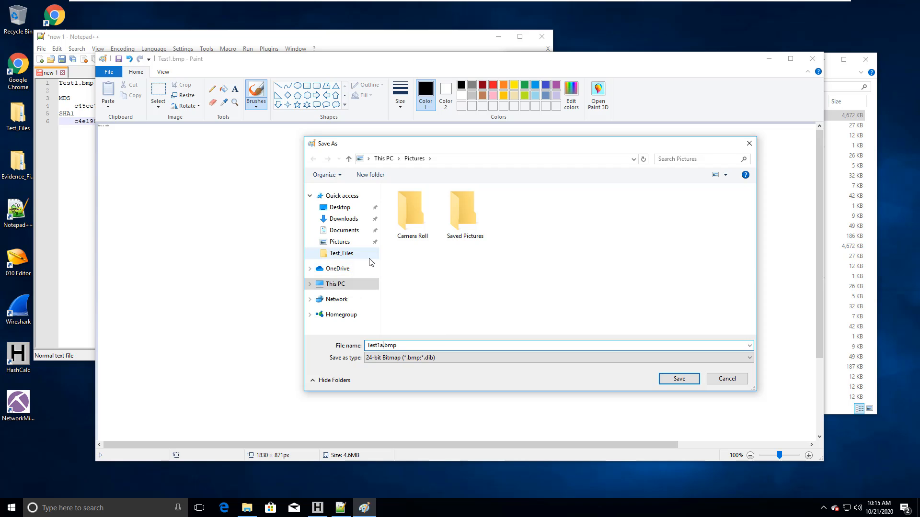
click(348, 211)
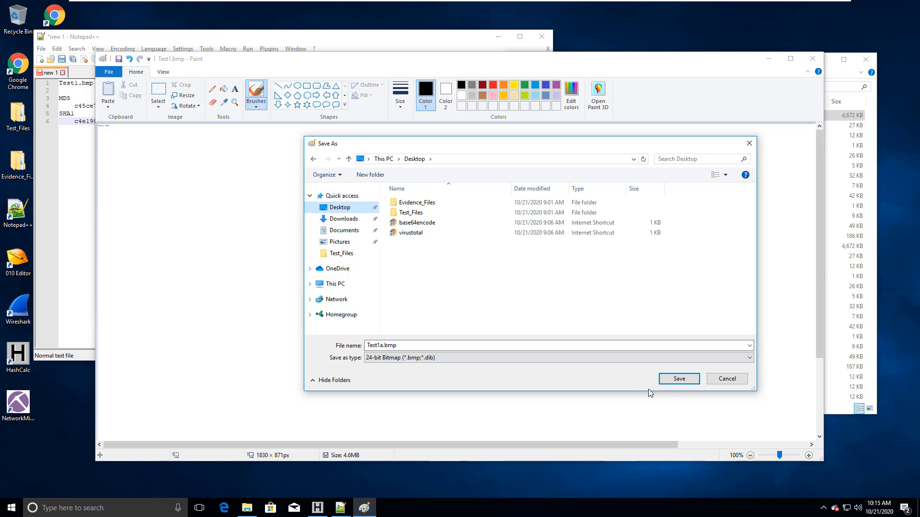
click(678, 380)
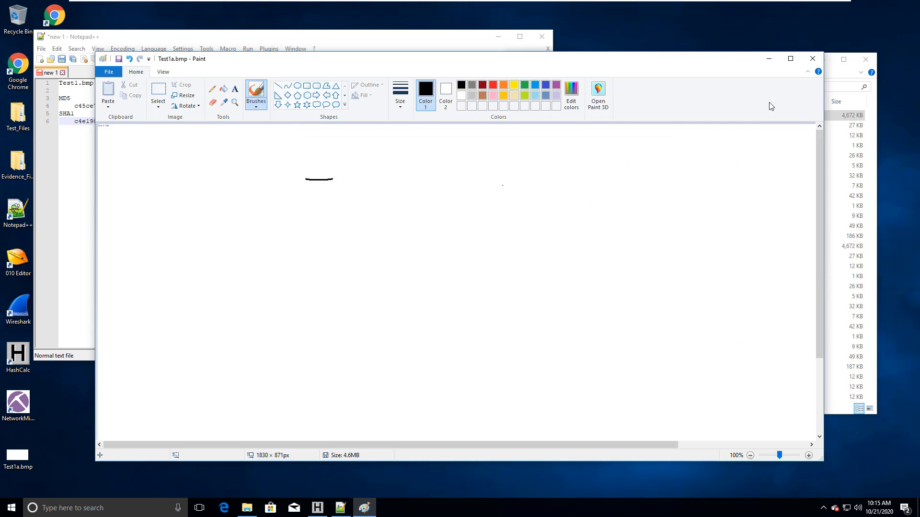
click(809, 59)
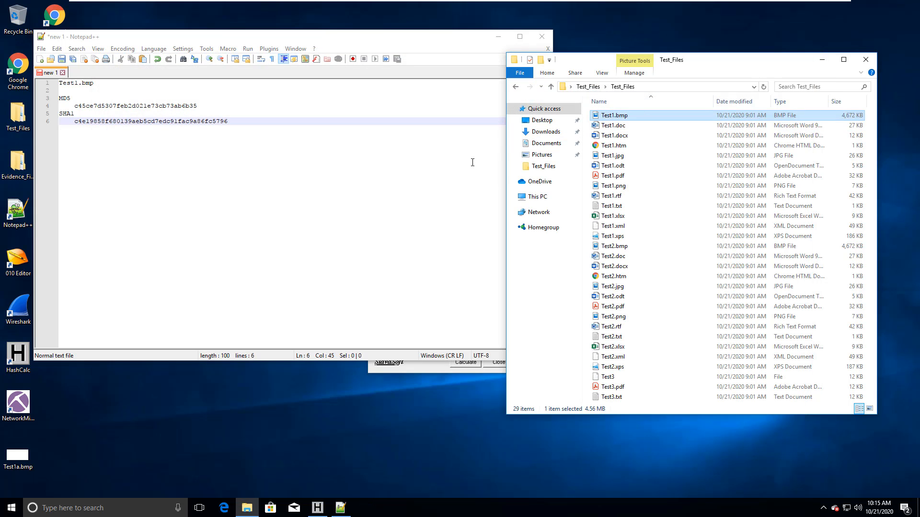
Close File Explorer and calculate the MD5 and SHA1 hashes of the Desktop file Test1a.bmp in HashCalc
click(866, 59)
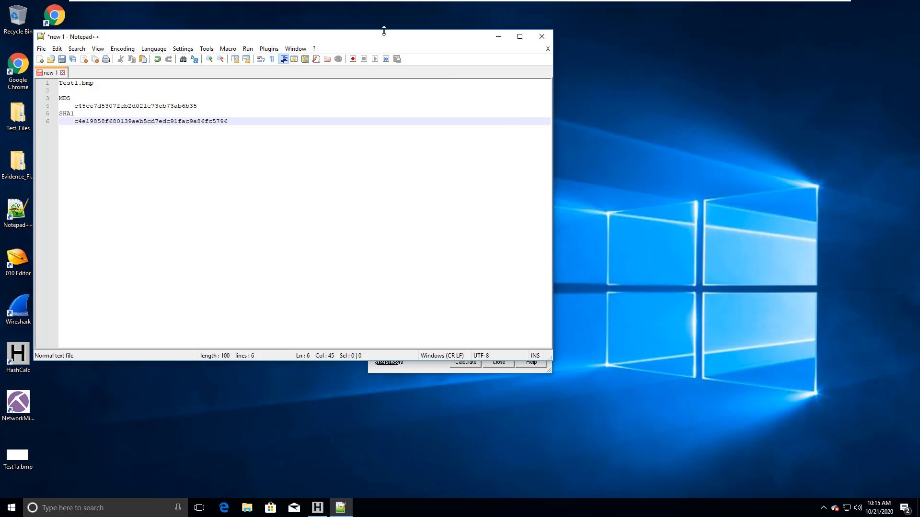
drag(382, 35, 685, 355)
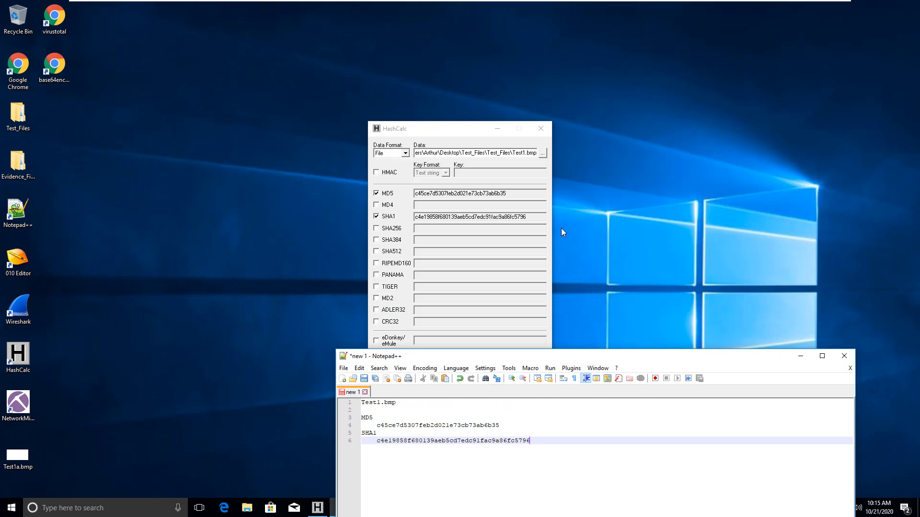
click(542, 153)
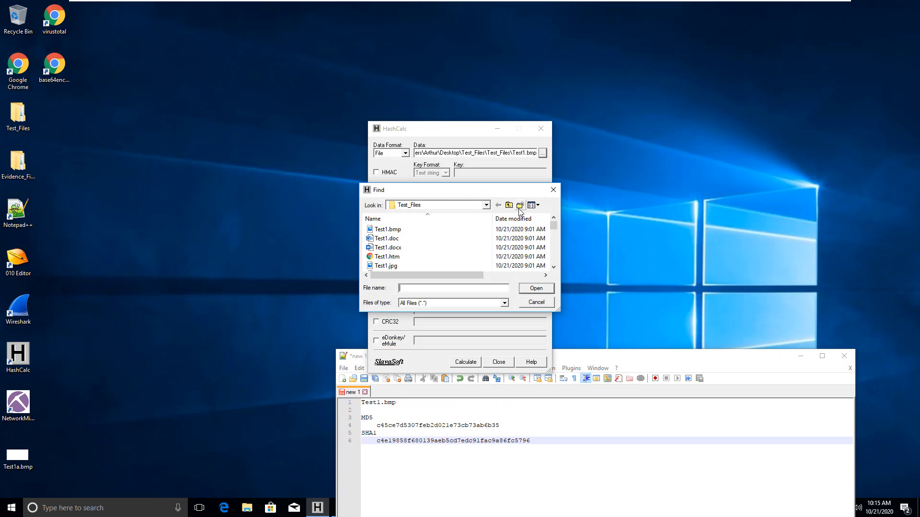
click(510, 206)
click(509, 206)
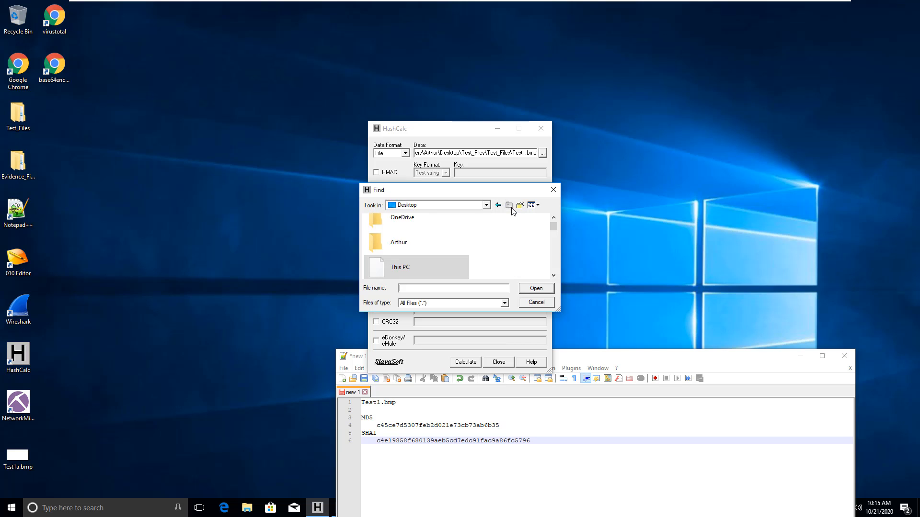
scroll(411, 247, down, 3)
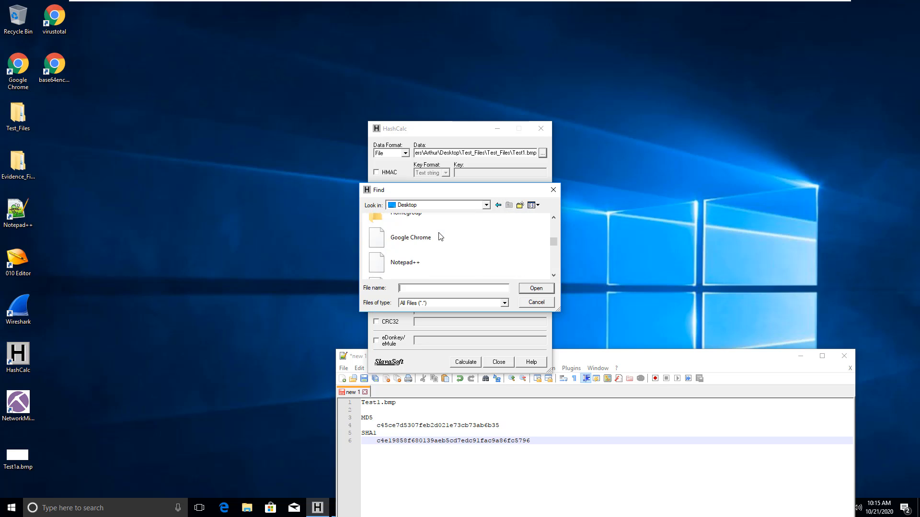
scroll(441, 237, down, 8)
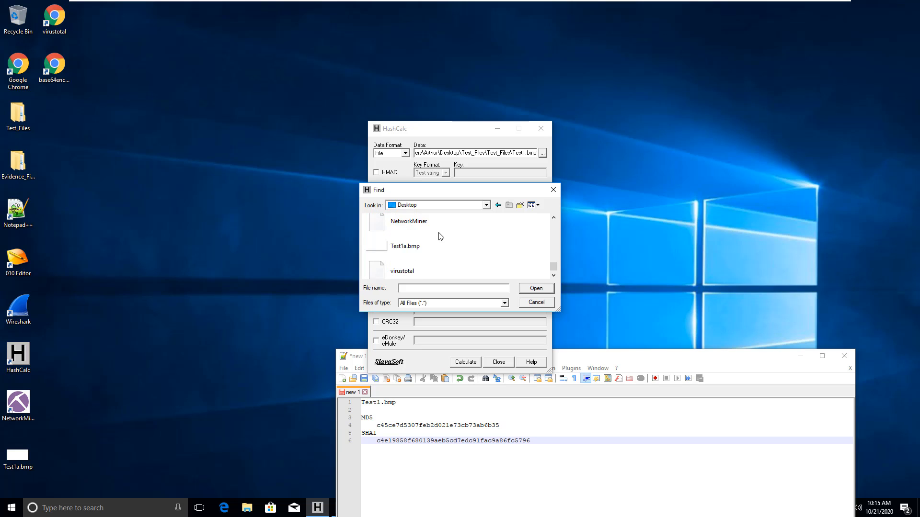
double_click(406, 246)
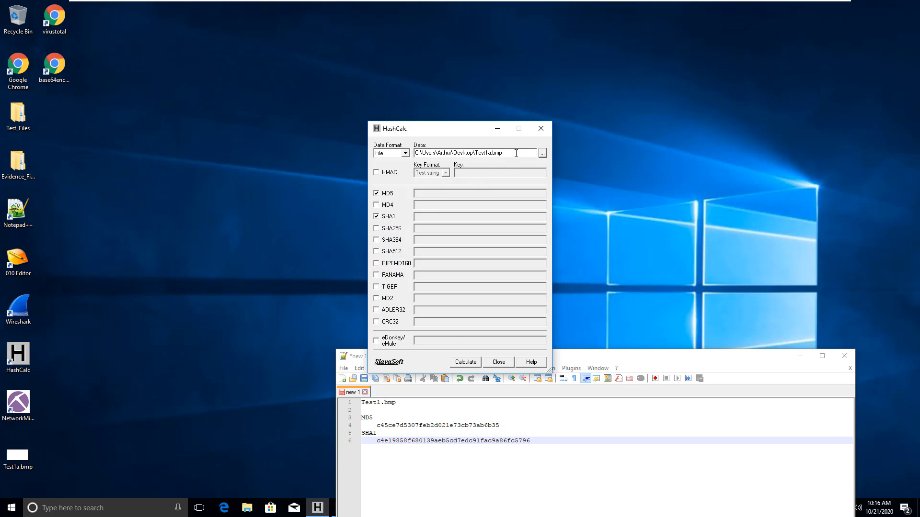
drag(516, 153, 474, 153)
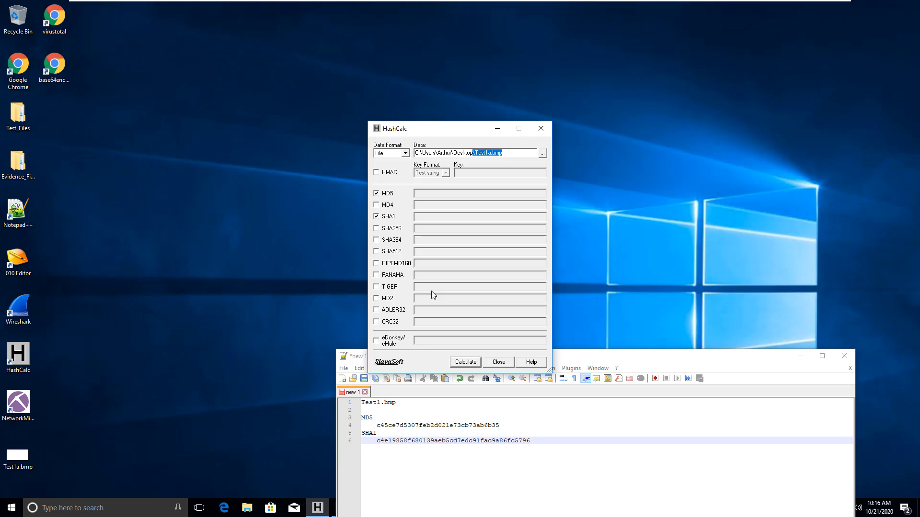
click(476, 363)
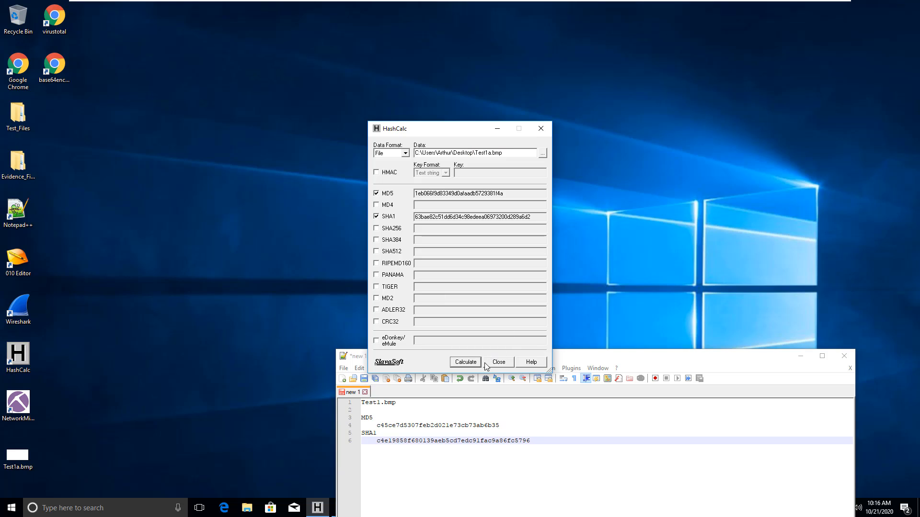
Switch to Notepad++ and add the heading Test1a.bmp below the Test1.bmp hashes, with a blank line above and below it
drag(580, 360, 628, 106)
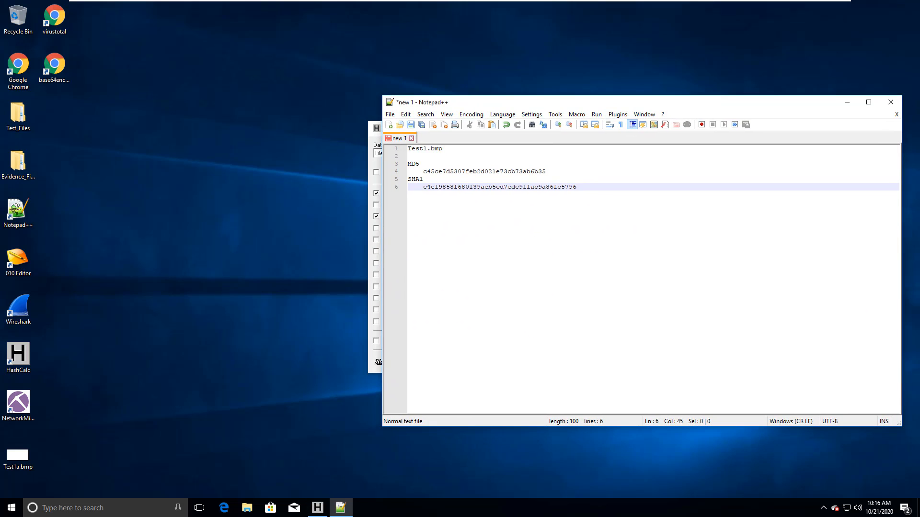
key(Return)
key(Return)
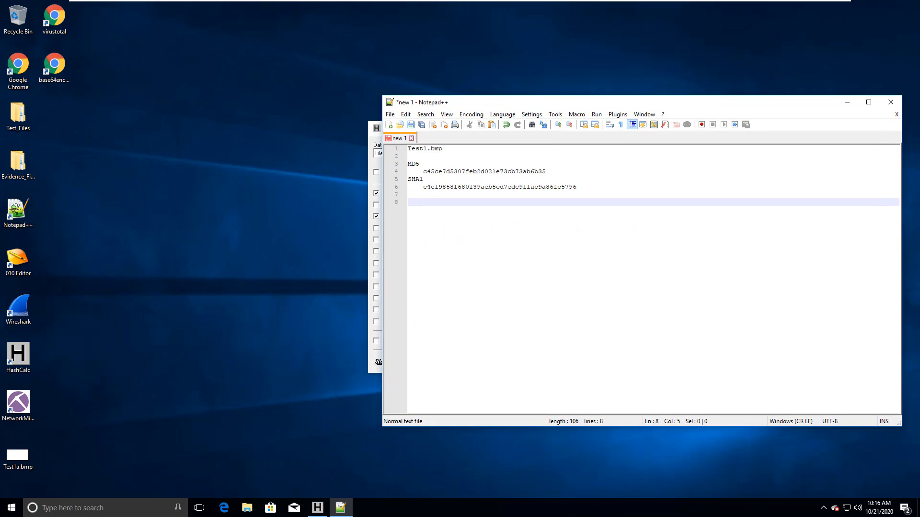
text(\Test1a.bmp)
key(Home)
key(Delete)
key(End)
key(Return)
key(Return)
Add the labels MD5 and SHA1 under the Test1a.bmp heading, leaving an empty line between them and a new line after SHA1
text(M)
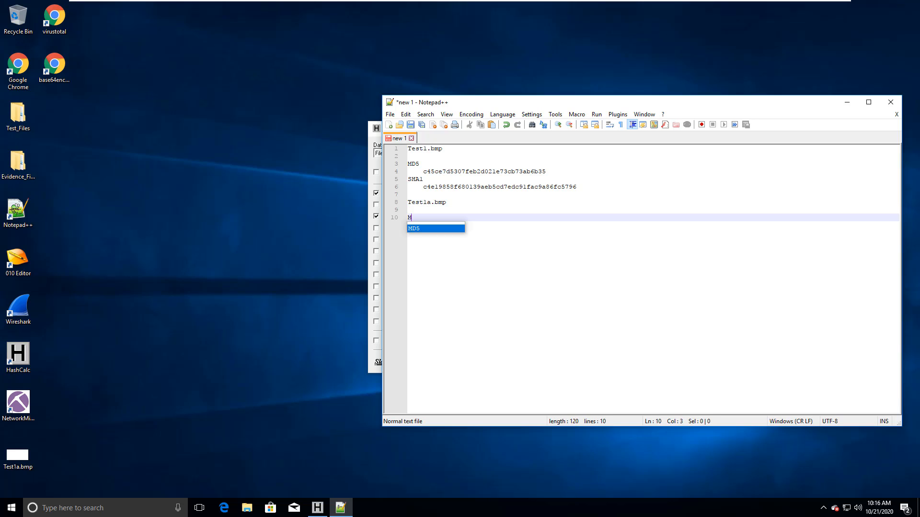
text(D5)
key(Return)
key(Return)
key(Return)
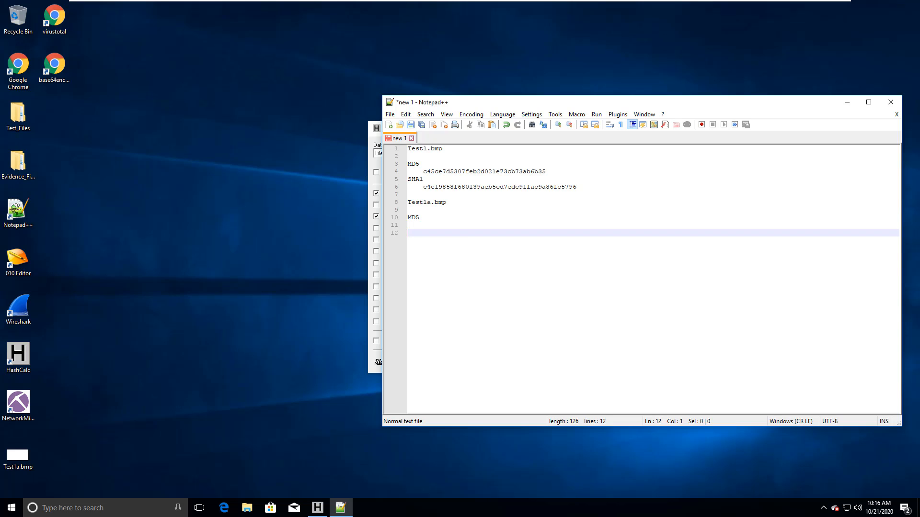
text(SHA1)
key(Return)
Place HashCalc beside the notes, then copy its MD5 hash onto the line below the Test1a.bmp MD5 label, indented by one tab
click(376, 128)
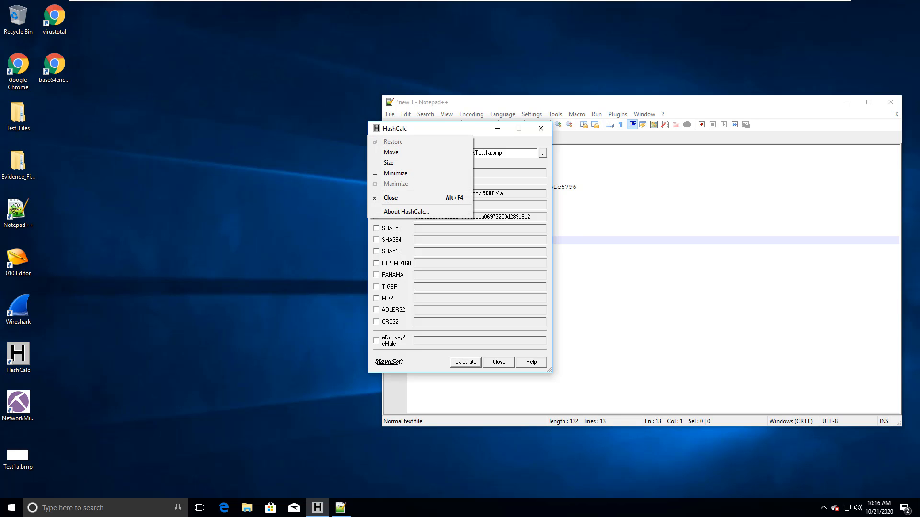
key(Escape)
drag(422, 128, 244, 133)
drag(326, 198, 235, 198)
key(ctrl+c)
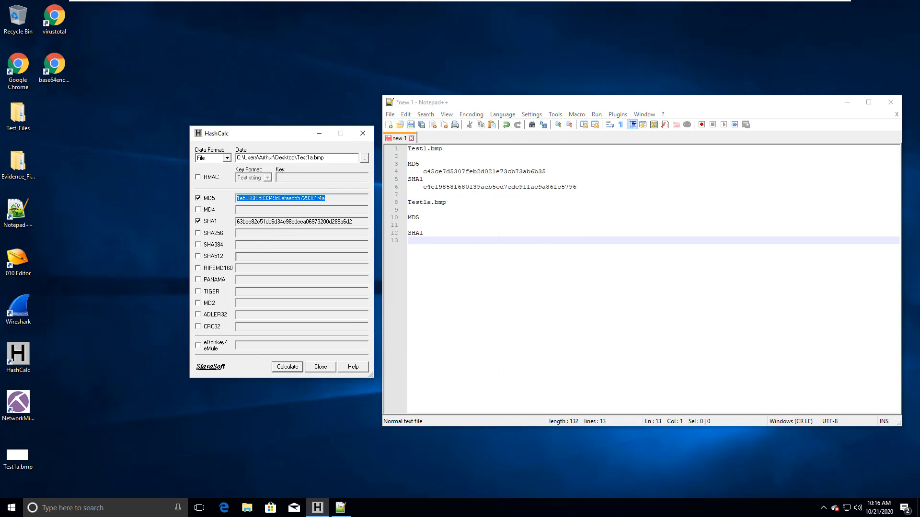
click(426, 218)
key(Down)
key(Tab)
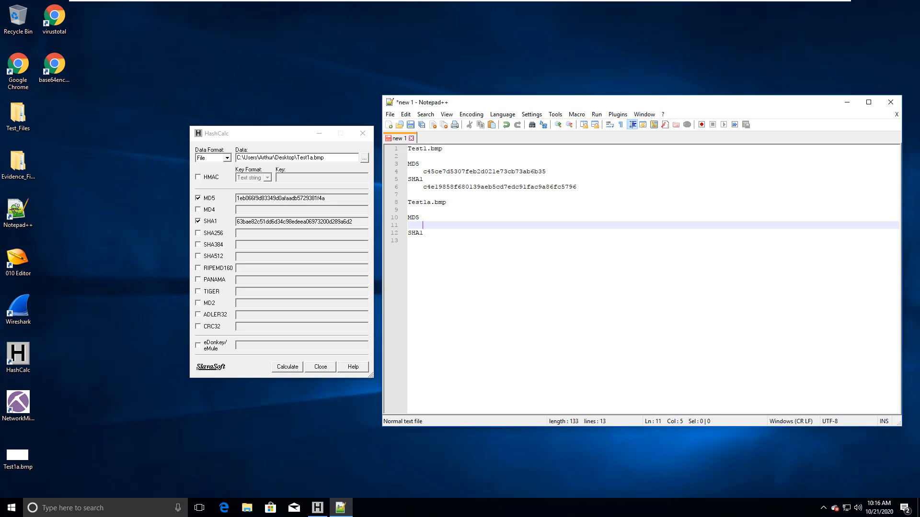
key(ctrl+v)
Copy the SHA1 hash from HashCalc and paste it, indented by one tab, below the Test1a.bmp SHA1 label
drag(354, 222, 236, 221)
key(ctrl+c)
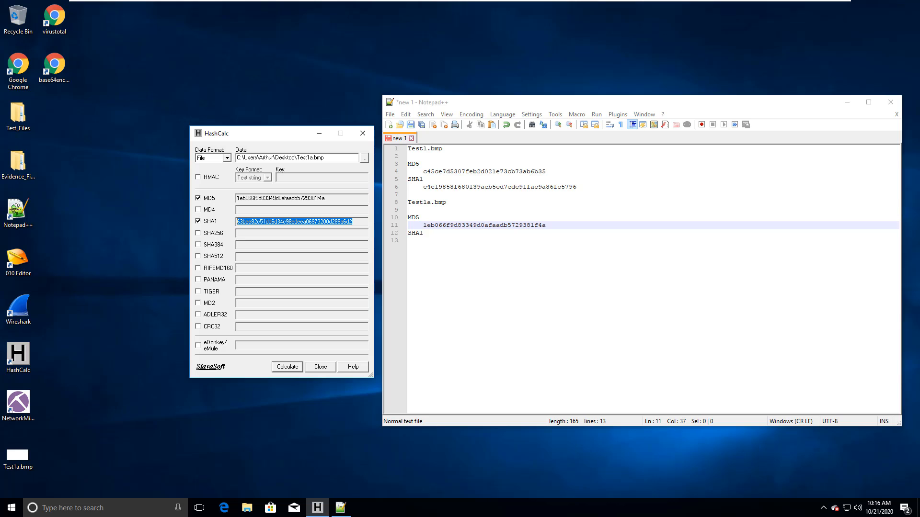
click(424, 241)
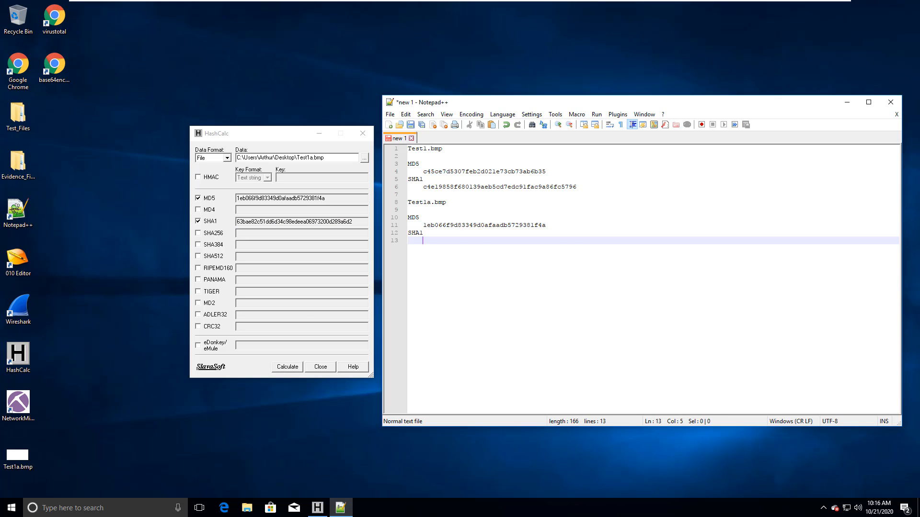
key(ctrl+v)
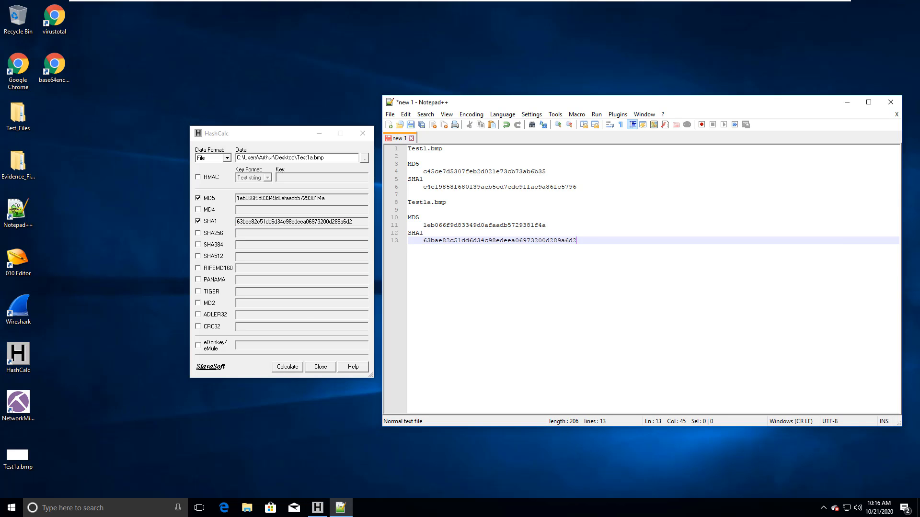
Copy the MD5 label and hash of Test1.bmp to the end of the notes, leaving two blank lines above them
key(Return)
key(Return)
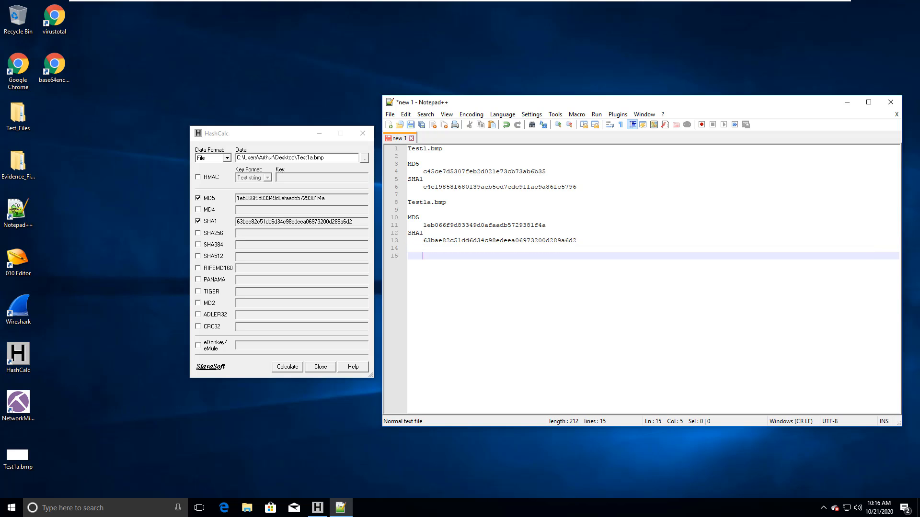
key(Return)
drag(547, 171, 408, 165)
key(ctrl+c)
click(408, 264)
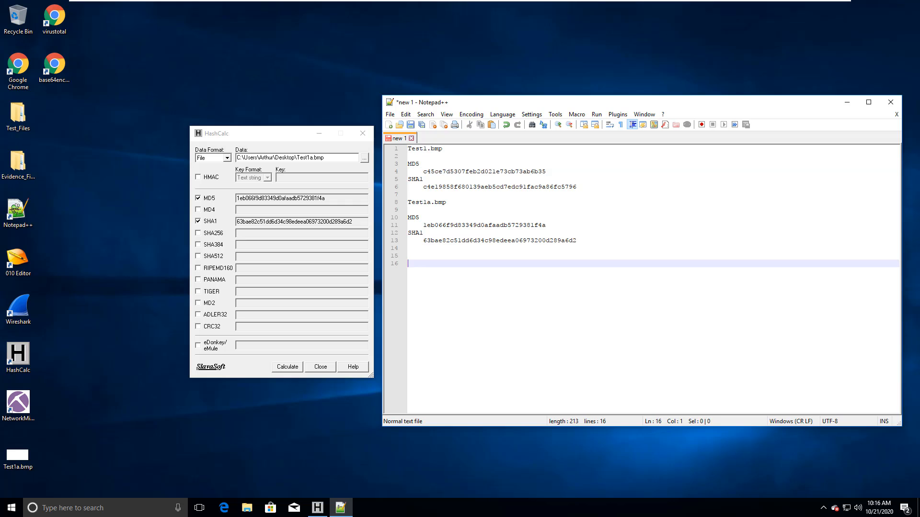
key(ctrl+v)
Copy the MD5 hash of Test1a.bmp onto a new line directly below the copied Test1.bmp MD5 hash
drag(546, 226, 423, 225)
key(ctrl+c)
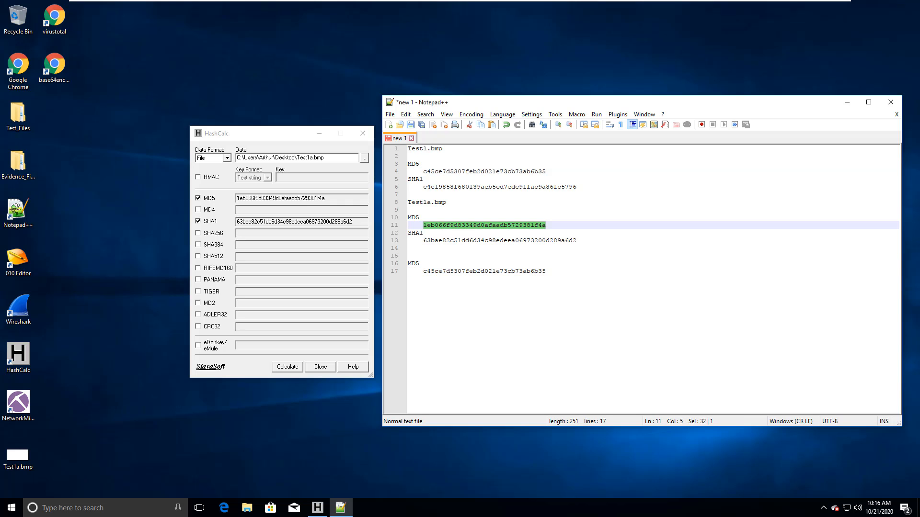
click(546, 271)
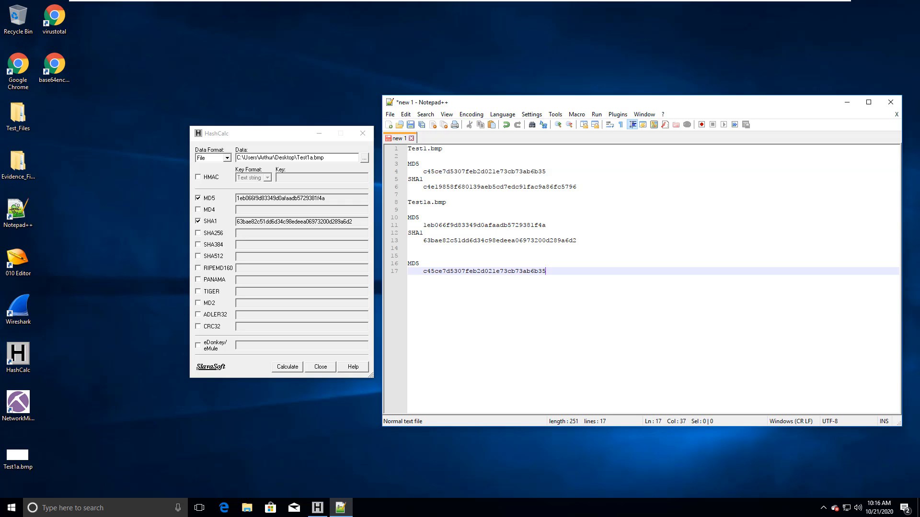
key(Return)
key(ctrl+v)
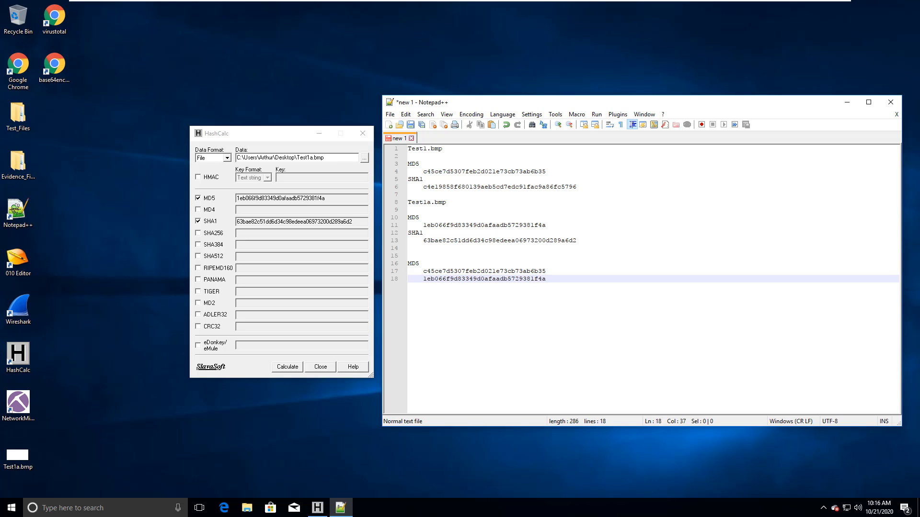